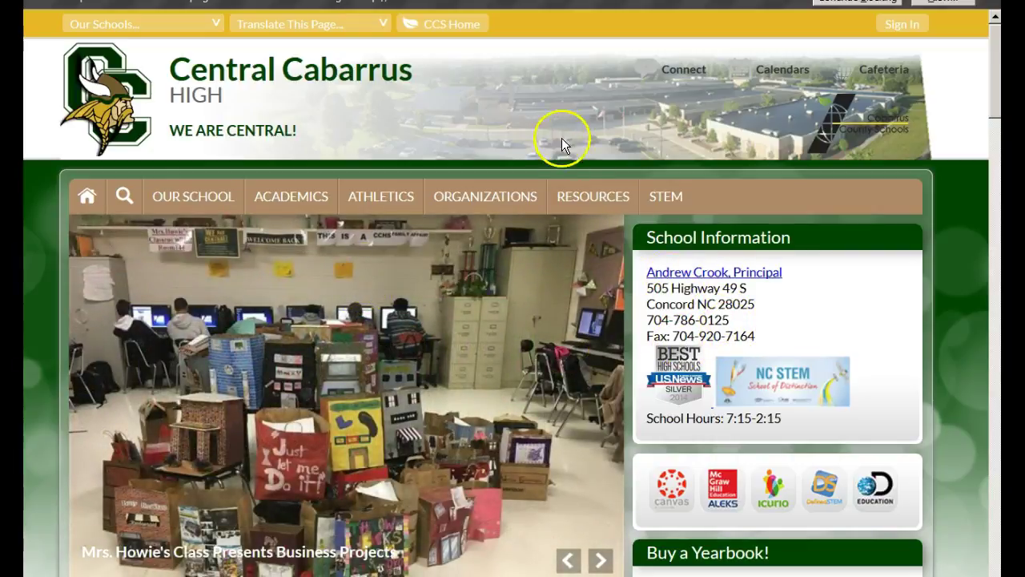
Open the Student Services-Guidance page from the school website's academics section
scroll(792, 223, "down", 7)
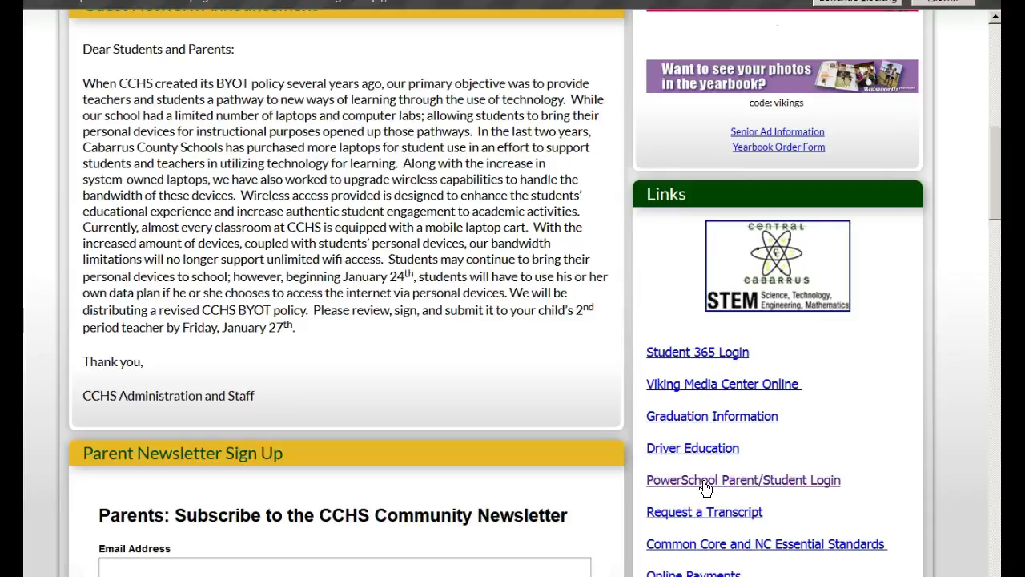
scroll(704, 487, "up", 8)
mouse_move(310, 188)
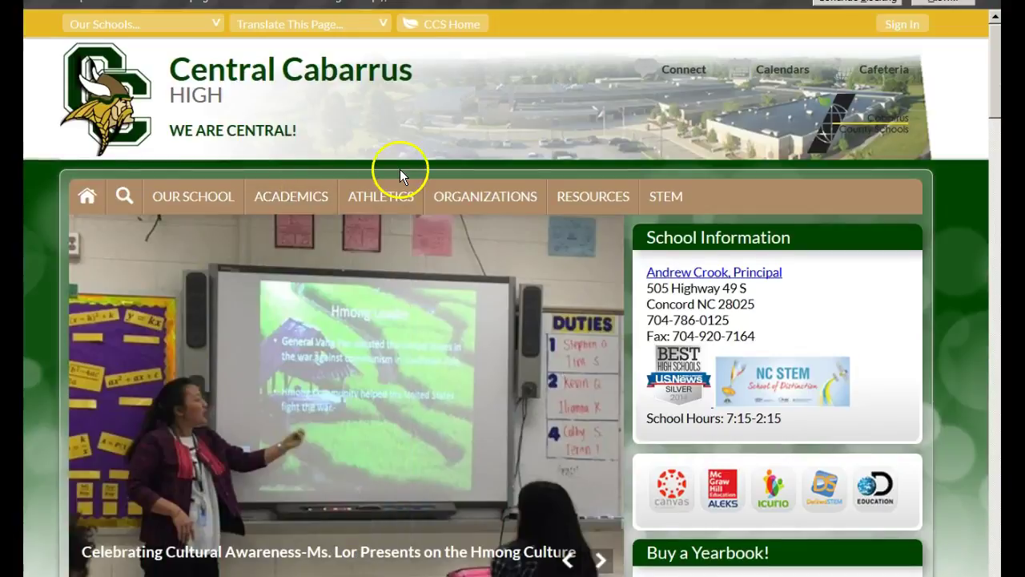
scroll(392, 168, "down", 1)
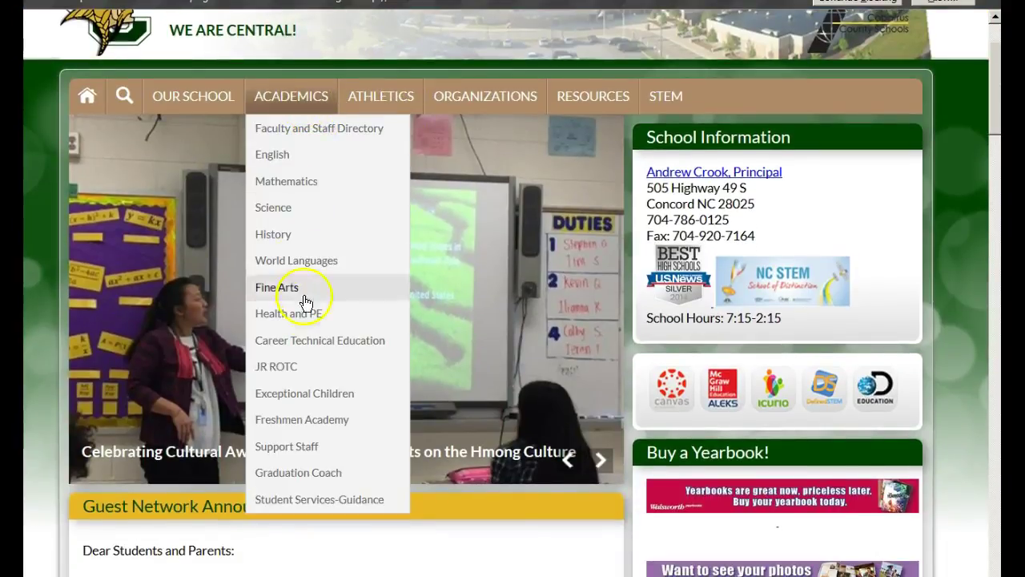
left_click(301, 501)
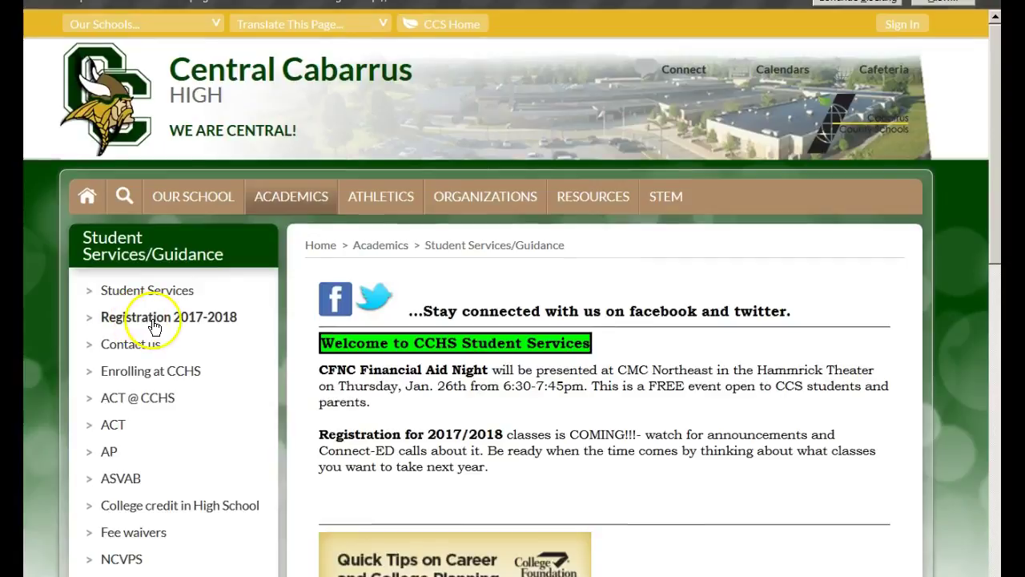
Open the Registration 2017-2018 page and follow its registration process link to the online PowerSchool account
left_click(152, 320)
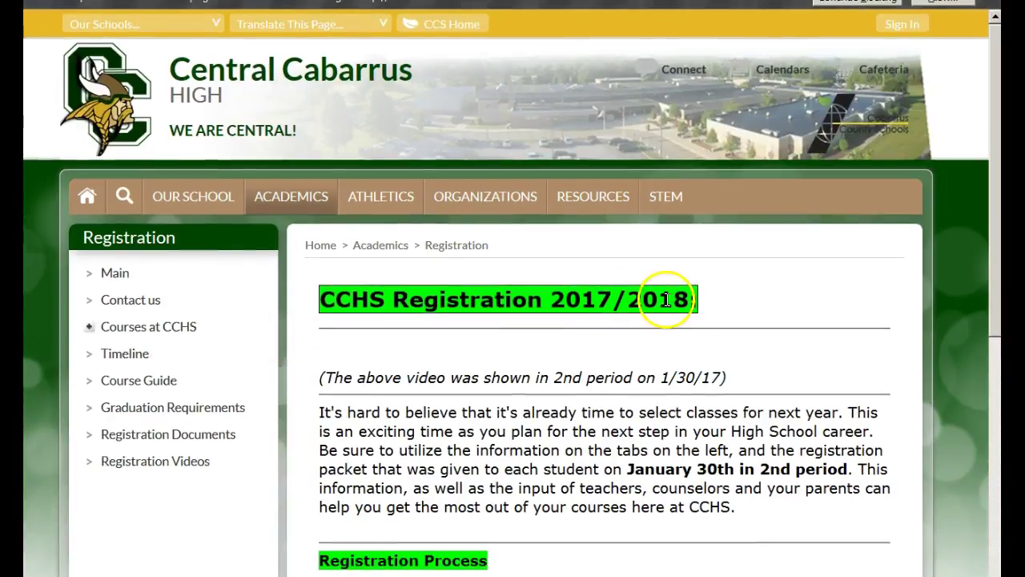
scroll(677, 305, "down", 4)
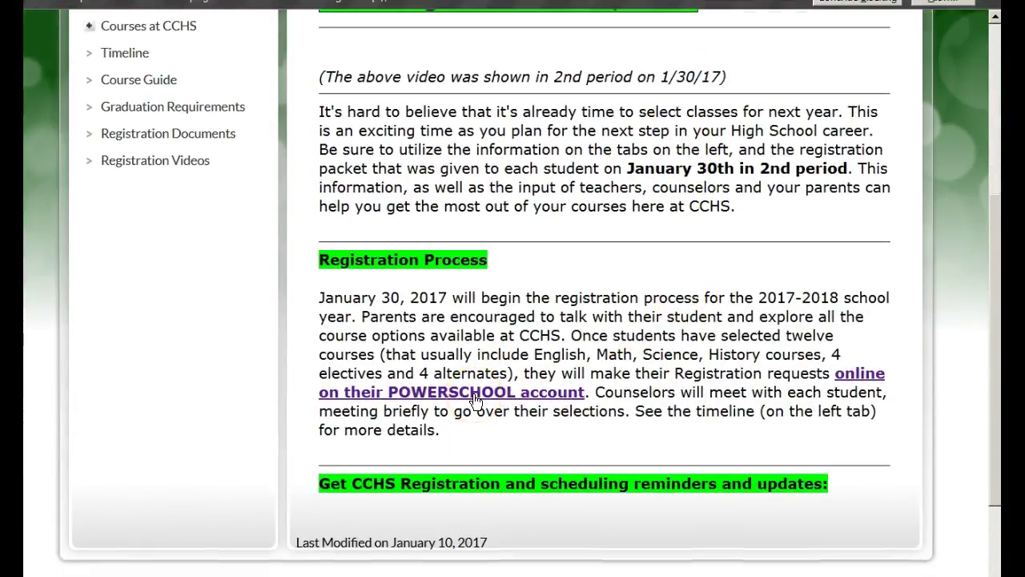
left_click(414, 391)
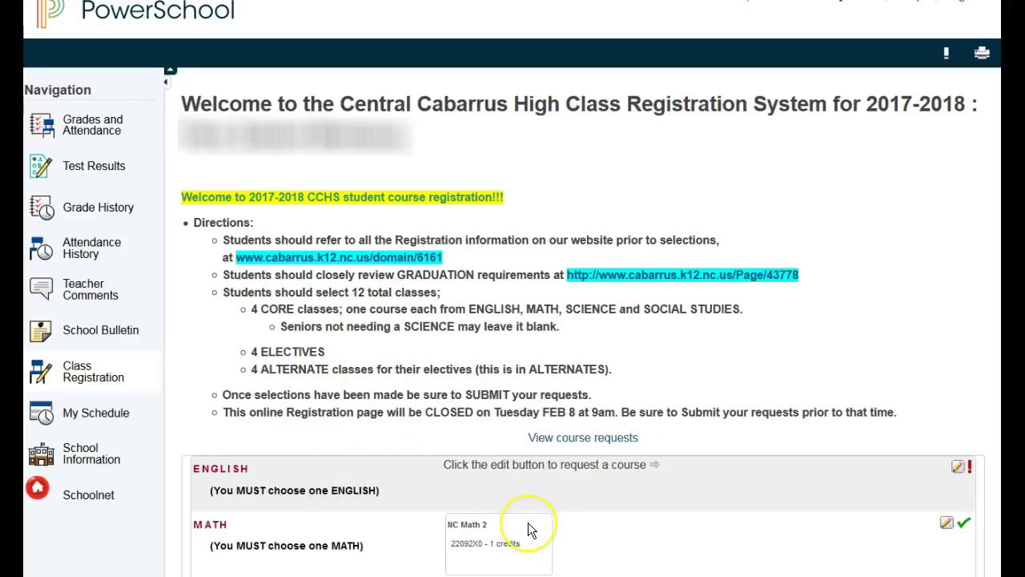
Request English III Honors as the English course, checking the second page of English options before confirming
left_click(958, 468)
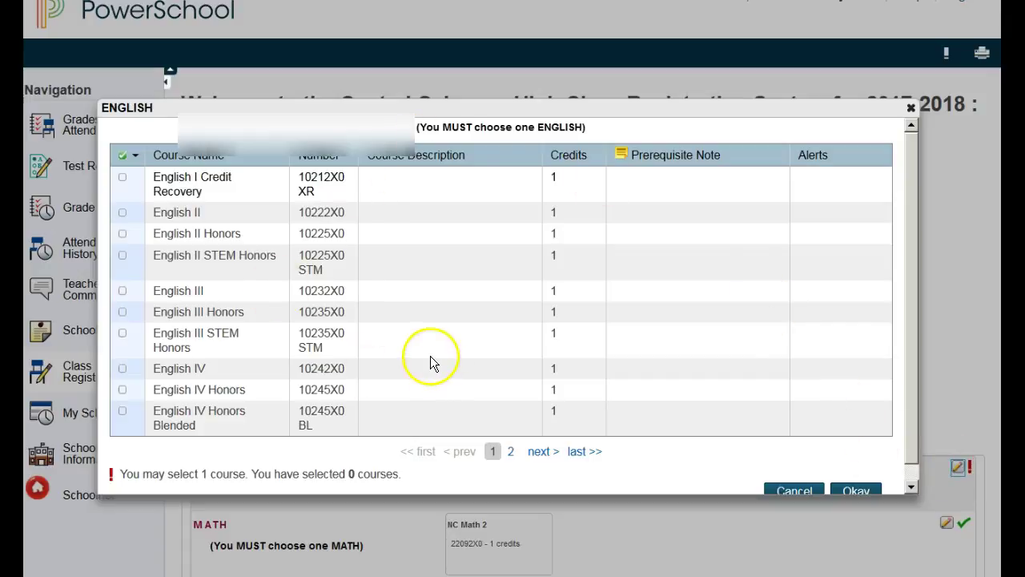
left_click(123, 312)
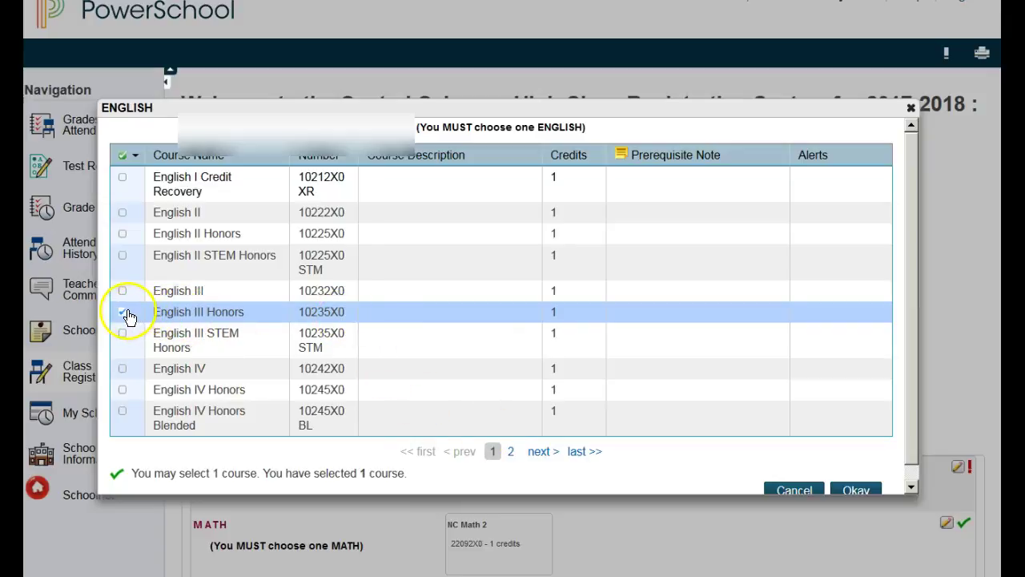
left_click(510, 452)
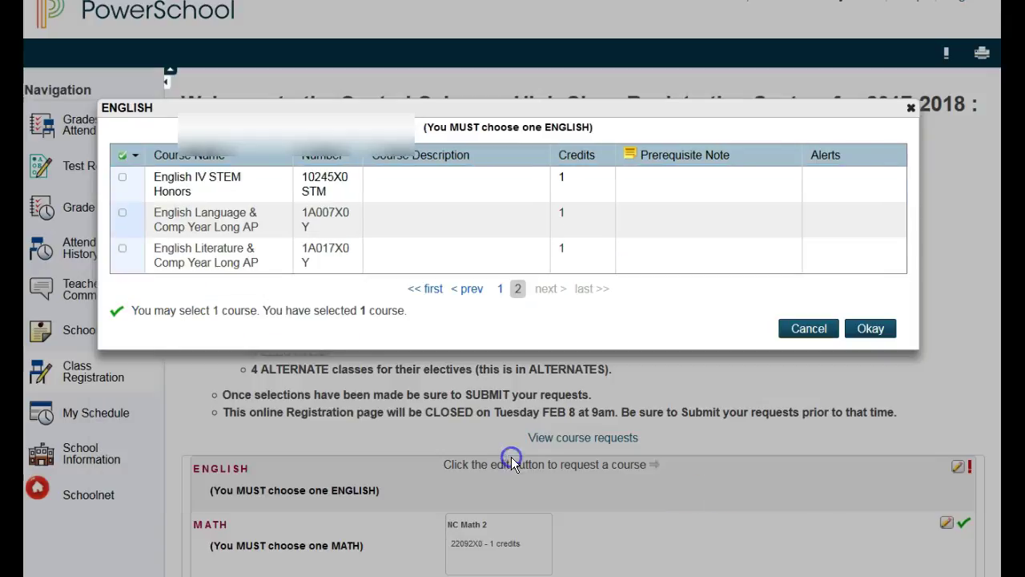
left_click(876, 330)
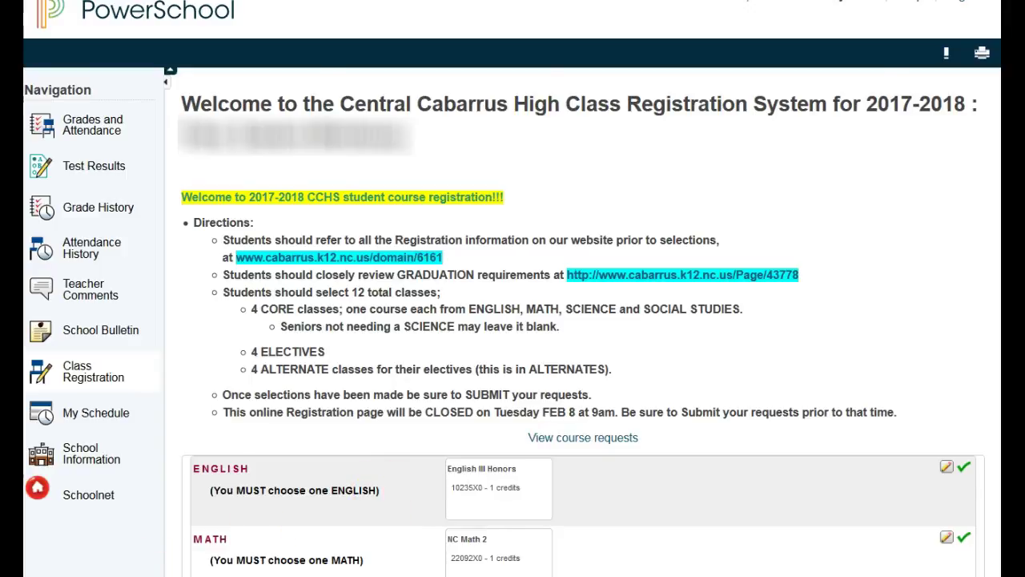
Edit the Electives requests and select Accounting I and Visual Arts Intermediate from the course list
scroll(512, 289, "down", 6)
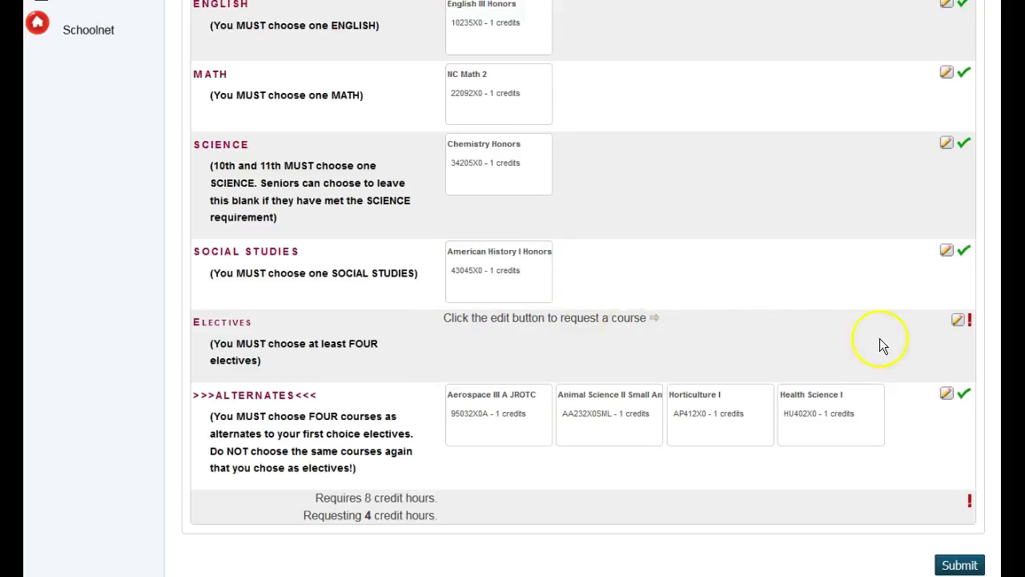
left_click(958, 320)
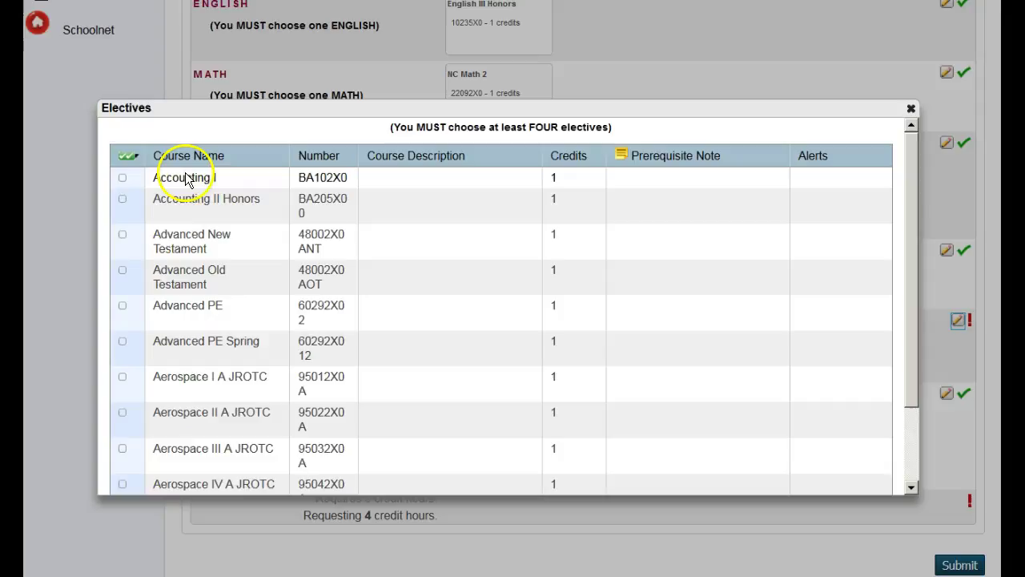
scroll(304, 257, "down", 3)
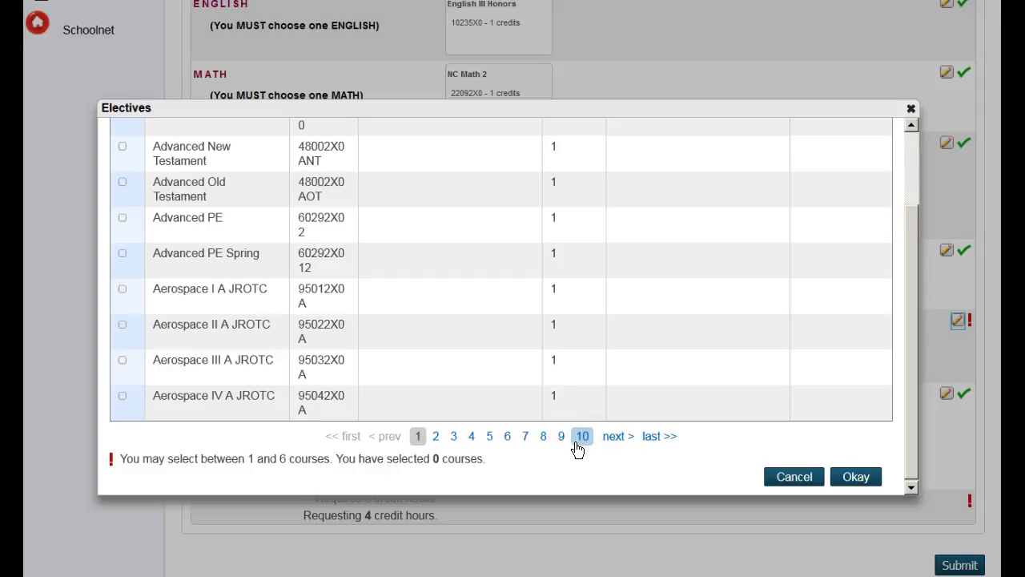
scroll(171, 197, "up", 3)
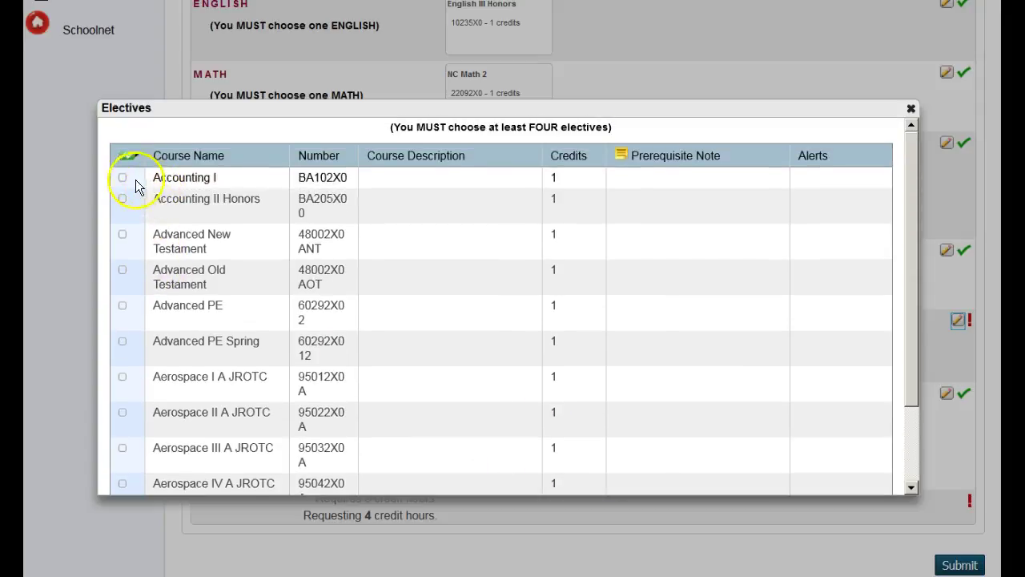
left_click(124, 181)
scroll(537, 309, "down", 3)
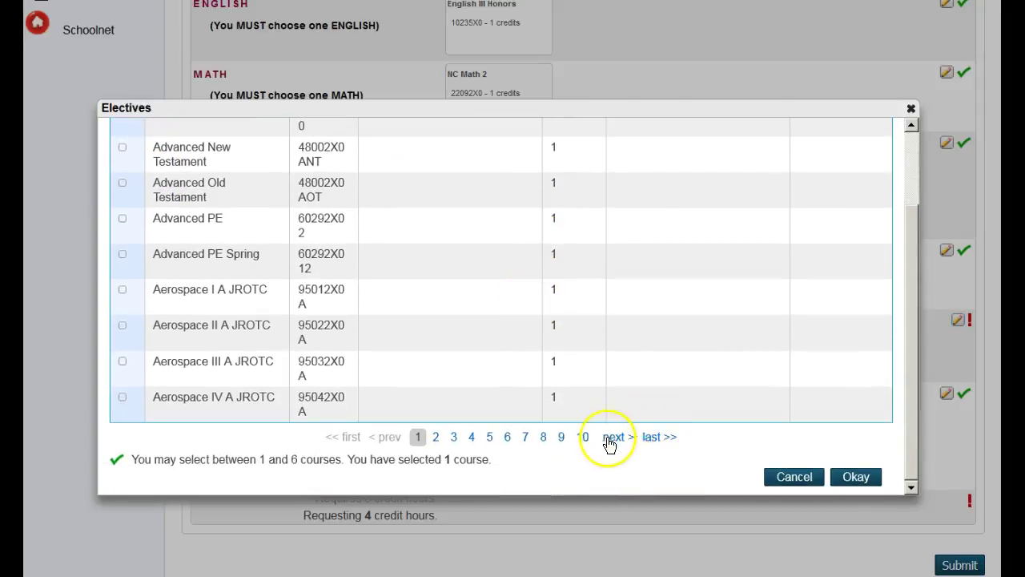
left_click(652, 440)
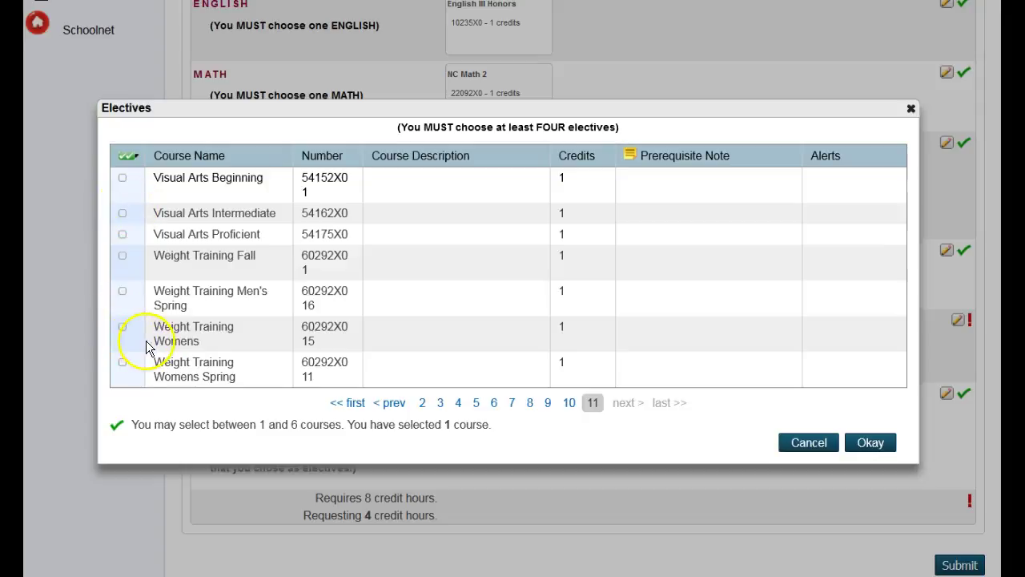
left_click(122, 213)
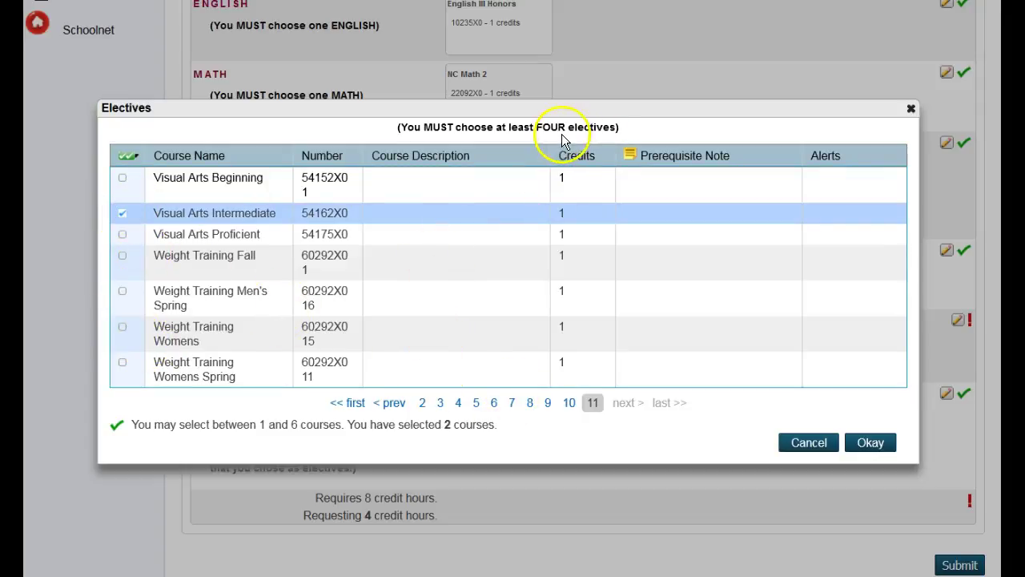
Add Health Science I and Horticulture II from page 6 of the electives list and confirm the selection
left_click(493, 402)
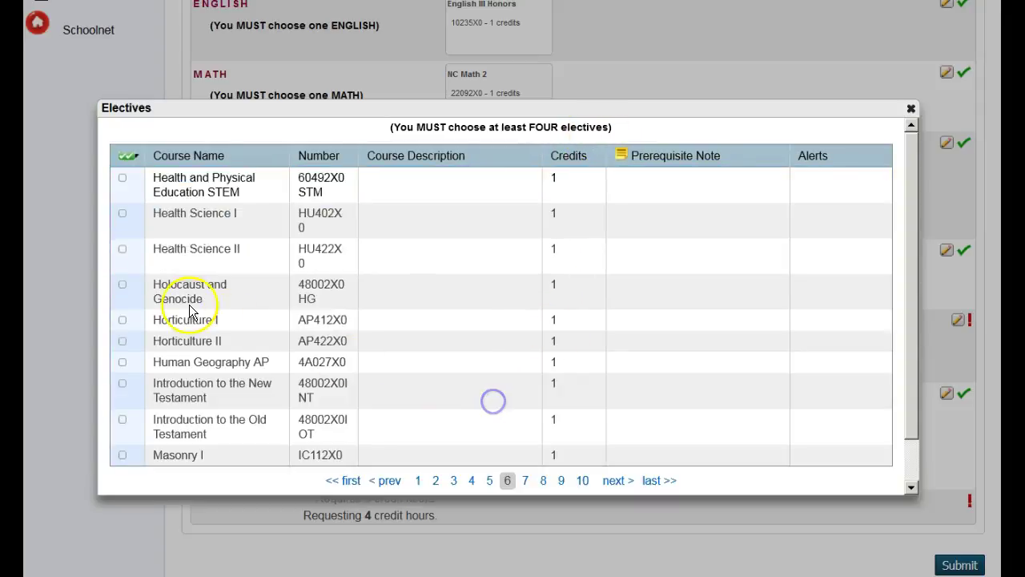
left_click(123, 214)
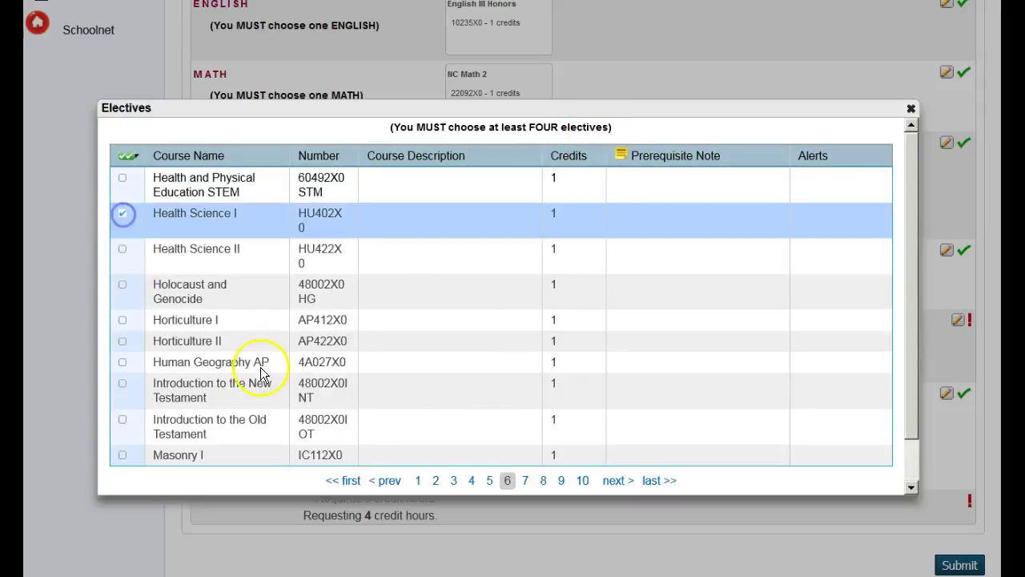
left_click(121, 341)
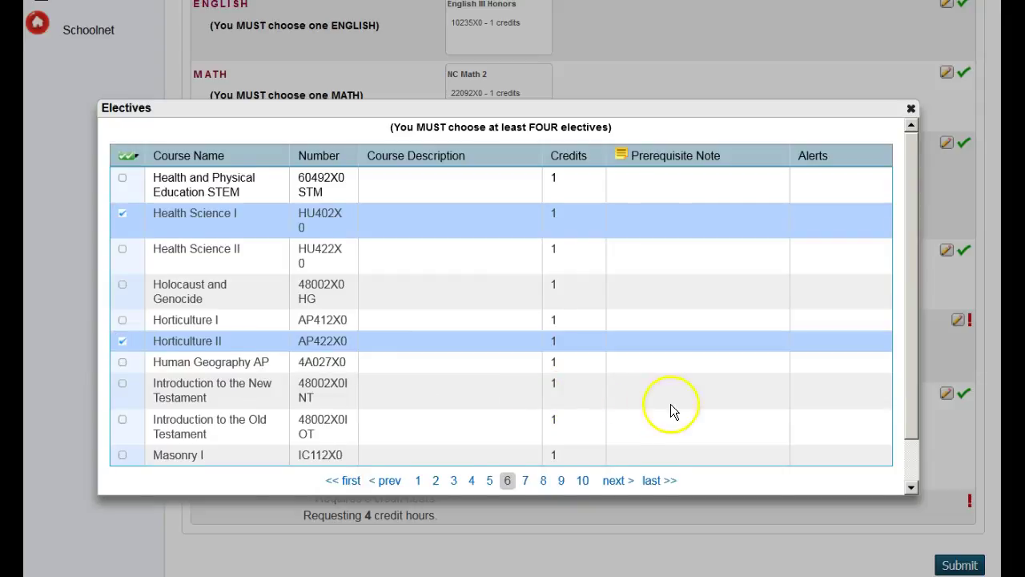
scroll(670, 412, "down", 1)
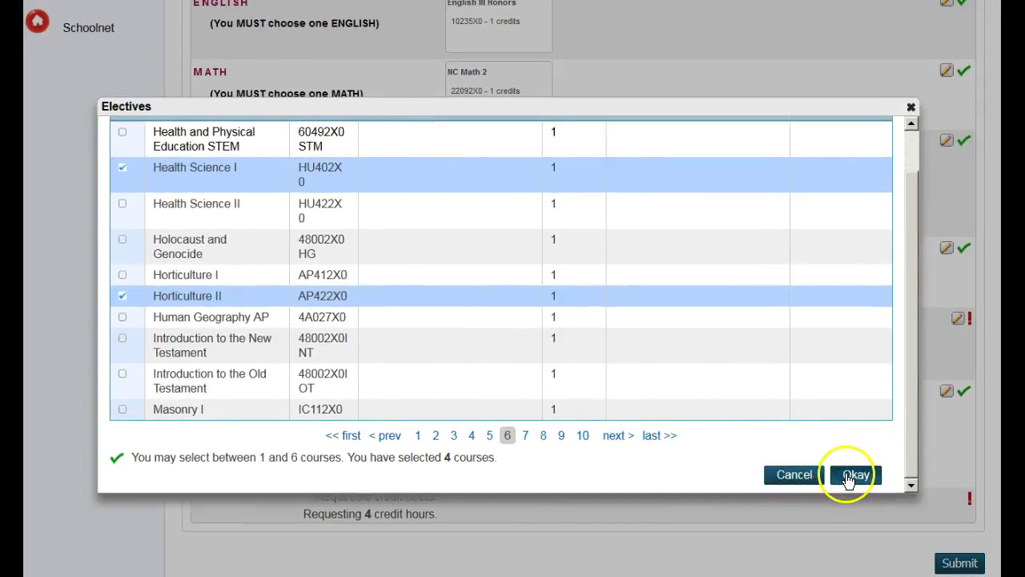
left_click(853, 474)
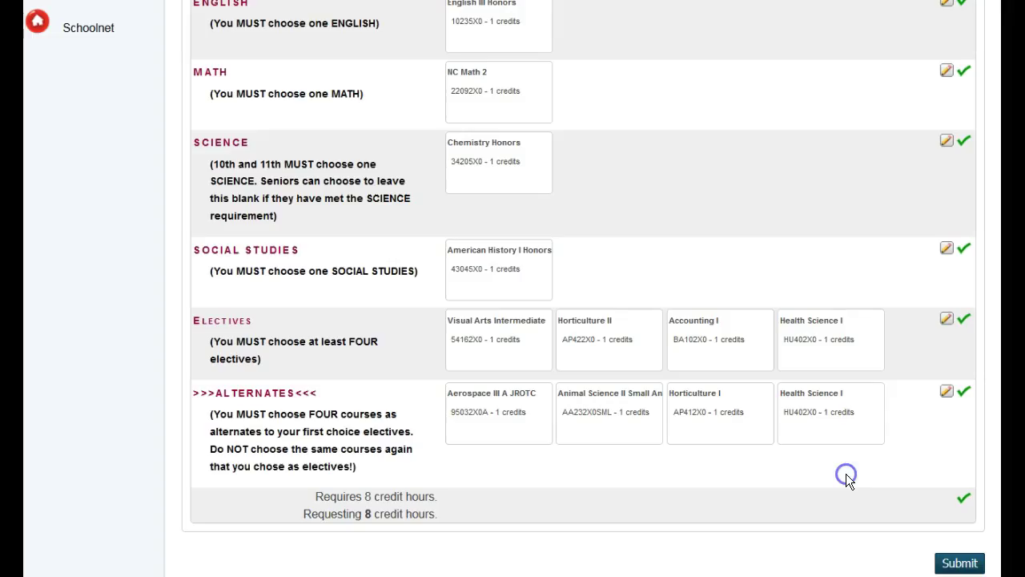
Reopen the Electives requests with the selected courses sorted first and deselect Health Science I
left_click(947, 319)
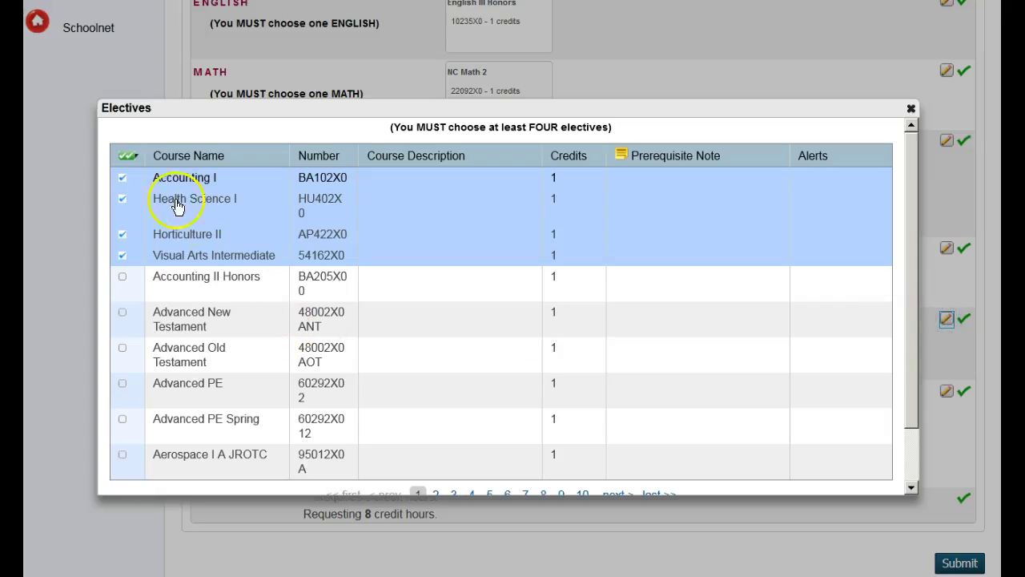
left_click(128, 155)
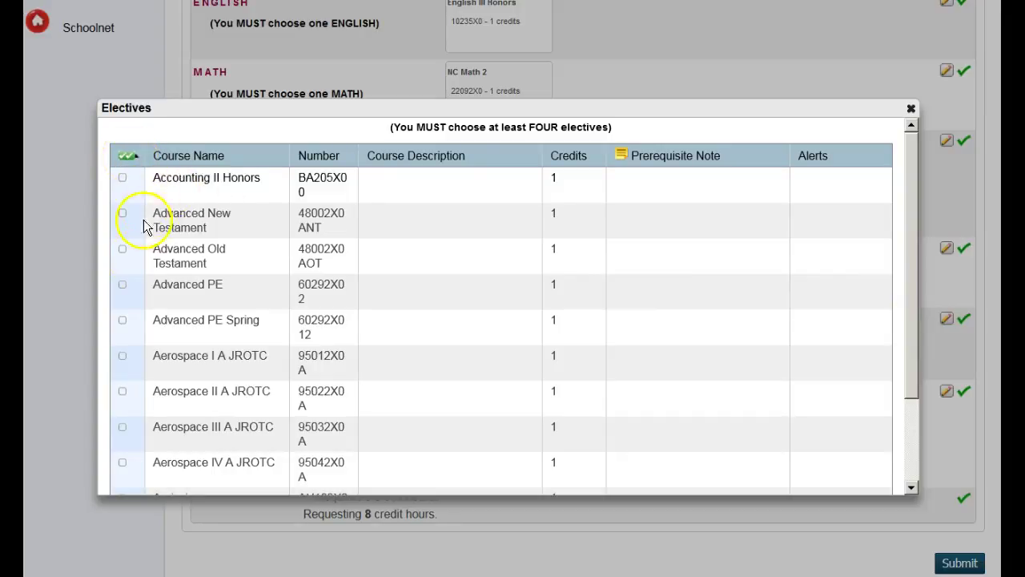
left_click(124, 164)
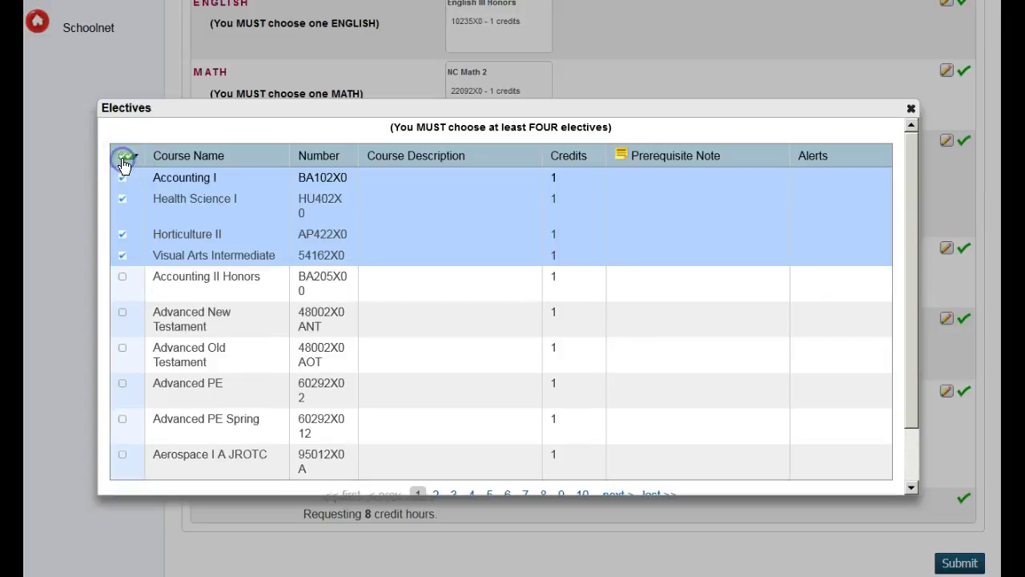
left_click(122, 200)
Add Human Geography AP from page 6 of the electives list, confirm the selection, and submit the course requests
scroll(327, 382, "down", 2)
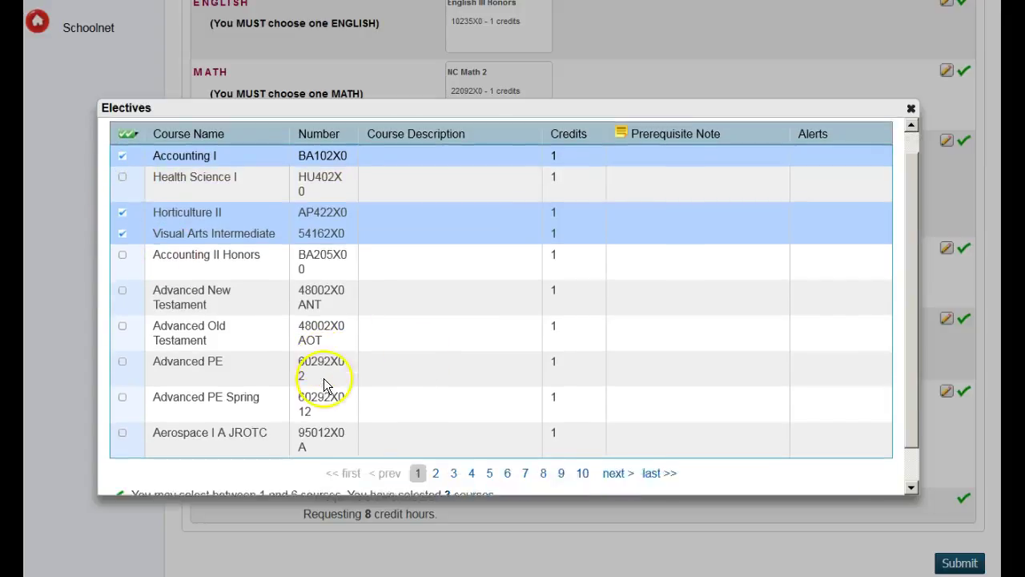
left_click(507, 436)
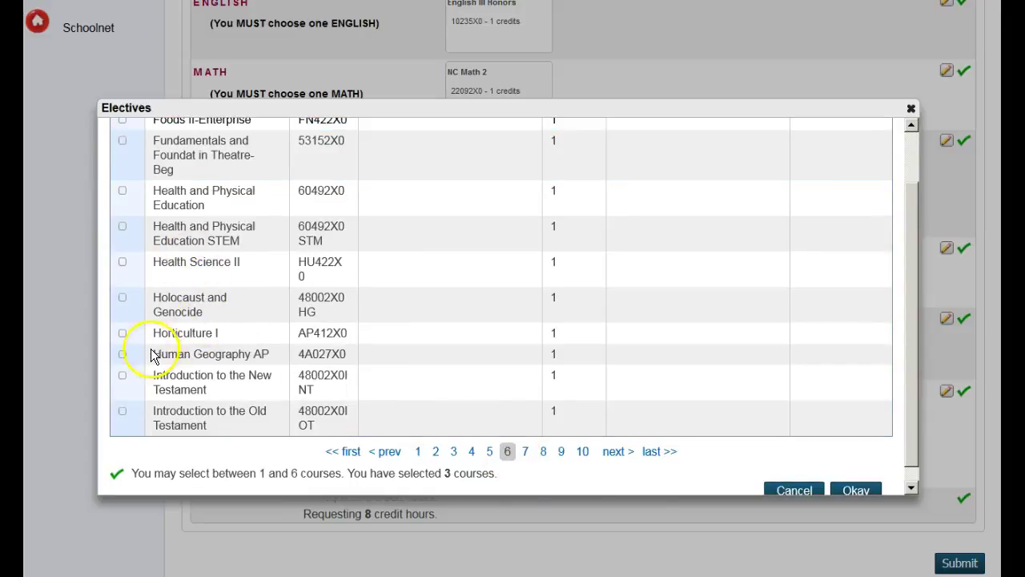
left_click(122, 353)
left_click(847, 489)
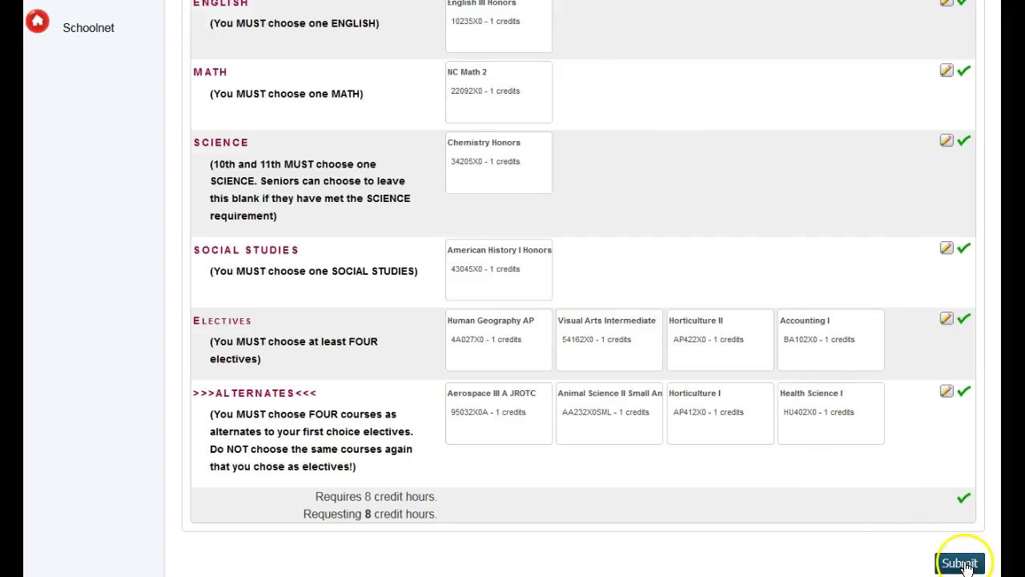
left_click(960, 563)
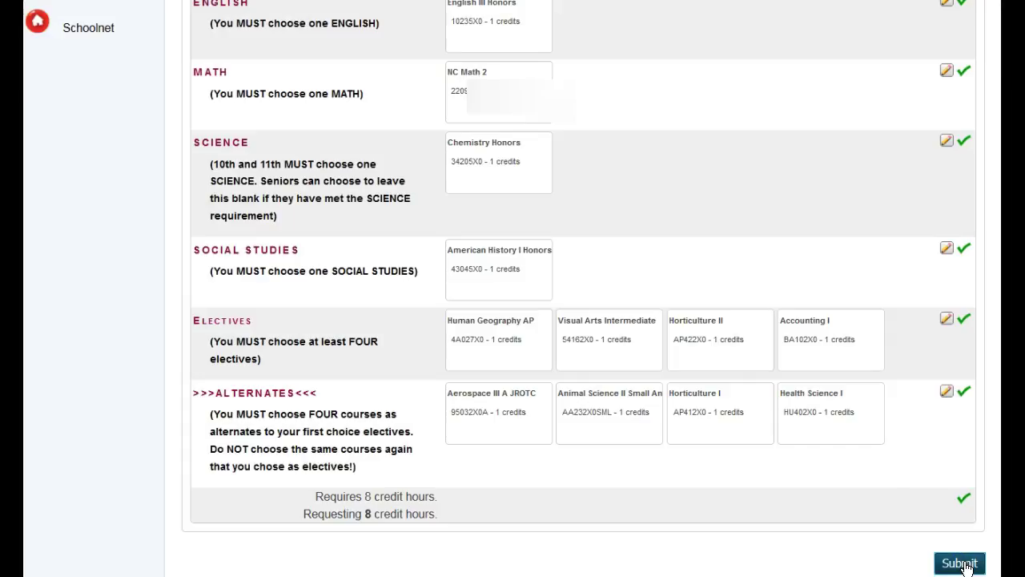